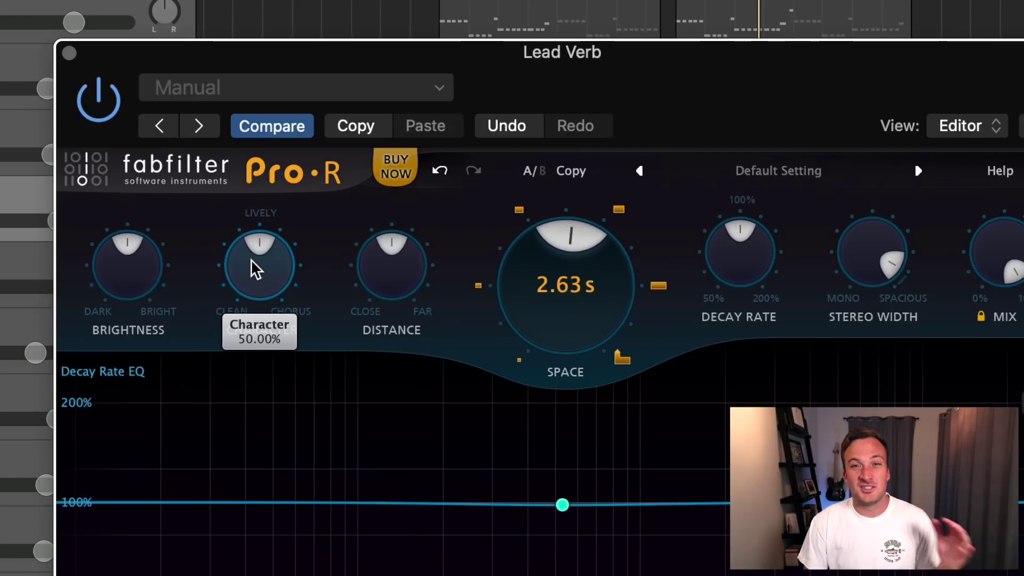
Try the Lead Verb's Distance at 100% and reset it to 50%
mouse_move(259, 275)
left_mouse_down()
mouse_move(247, 114)
mouse_move(280, 421)
mouse_move(267, 290)
left_mouse_up()
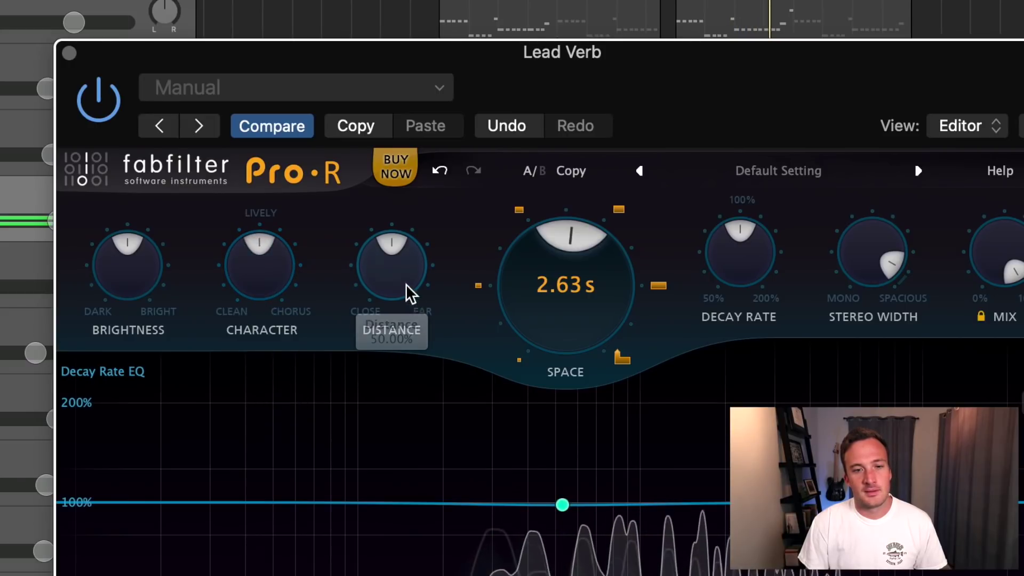
mouse_move(394, 281)
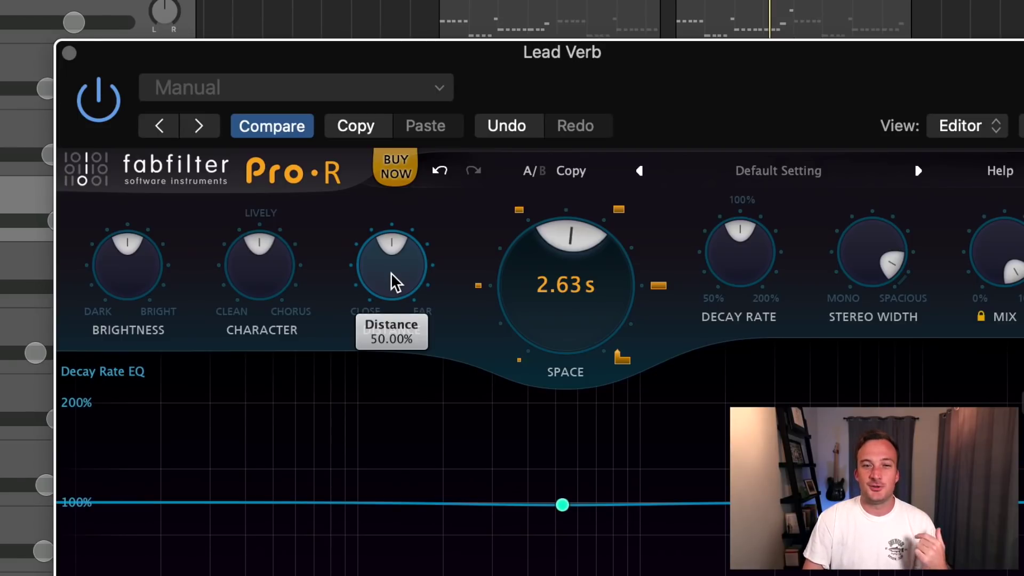
left_click_drag(395, 282, 392, 119)
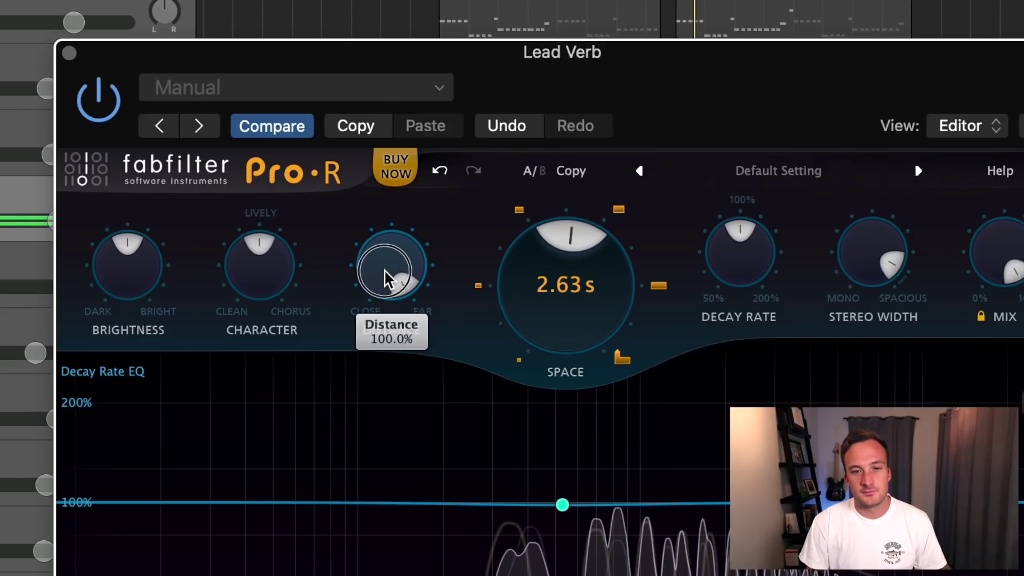
left_click_drag(384, 258, 402, 101)
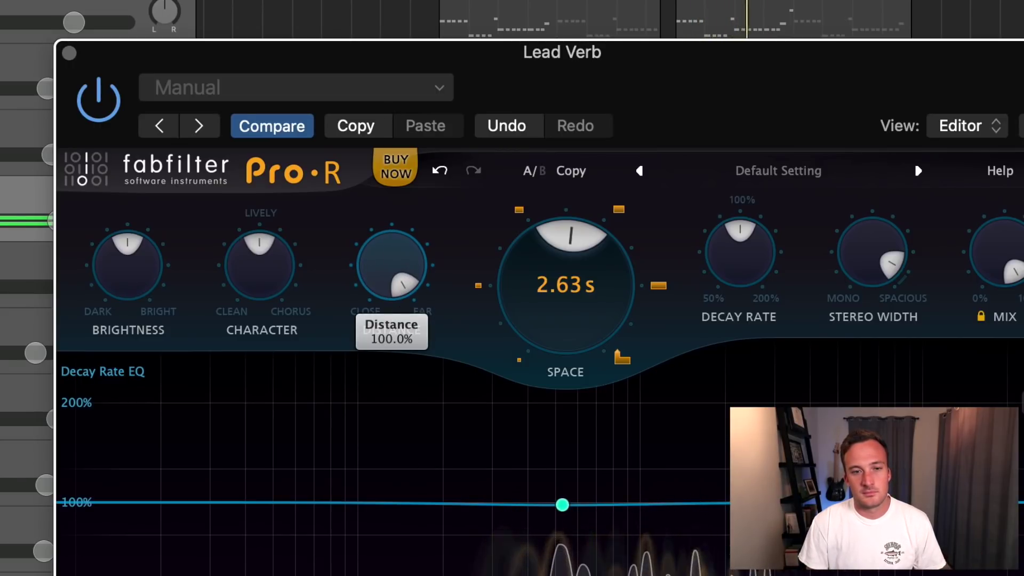
double_click(393, 281)
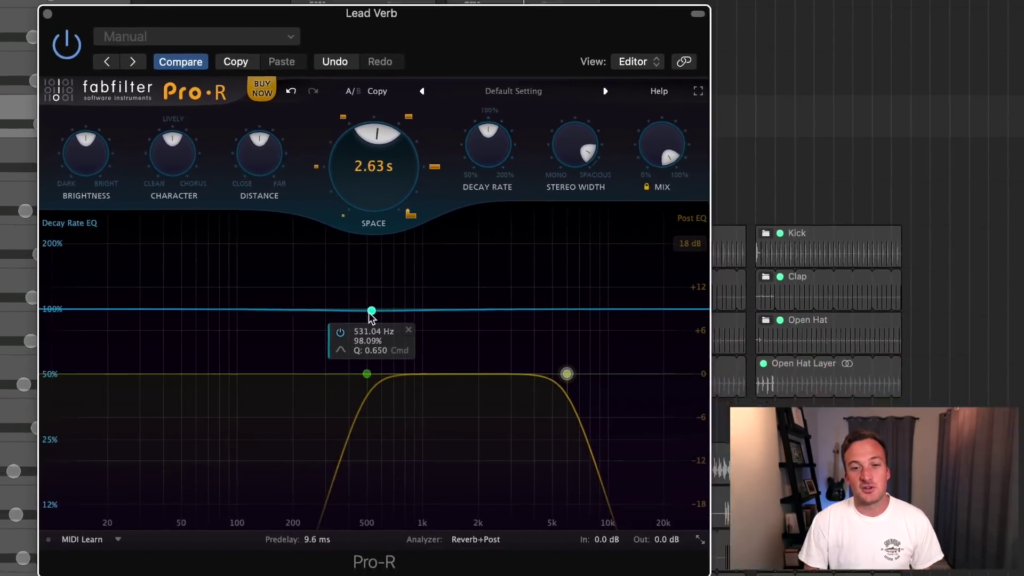
Try a Decay Rate EQ with a cut to 12% near 8 kHz and a 200% boost at 513.91 Hz, Q 0.558
left_click_drag(372, 311, 519, 261)
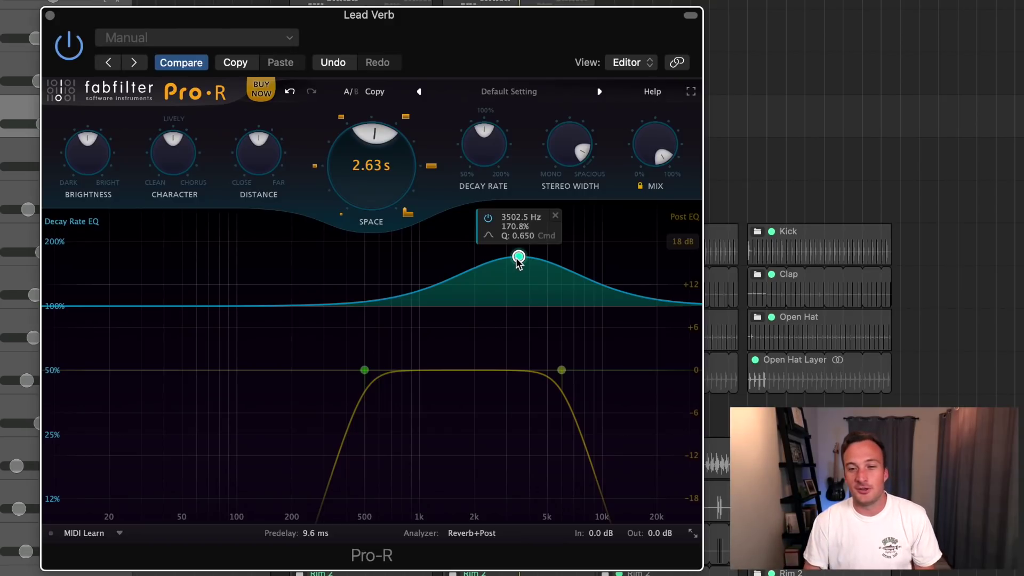
left_click_drag(518, 263, 587, 516)
left_click_drag(355, 306, 365, 242)
scroll(366, 242, "down", 10)
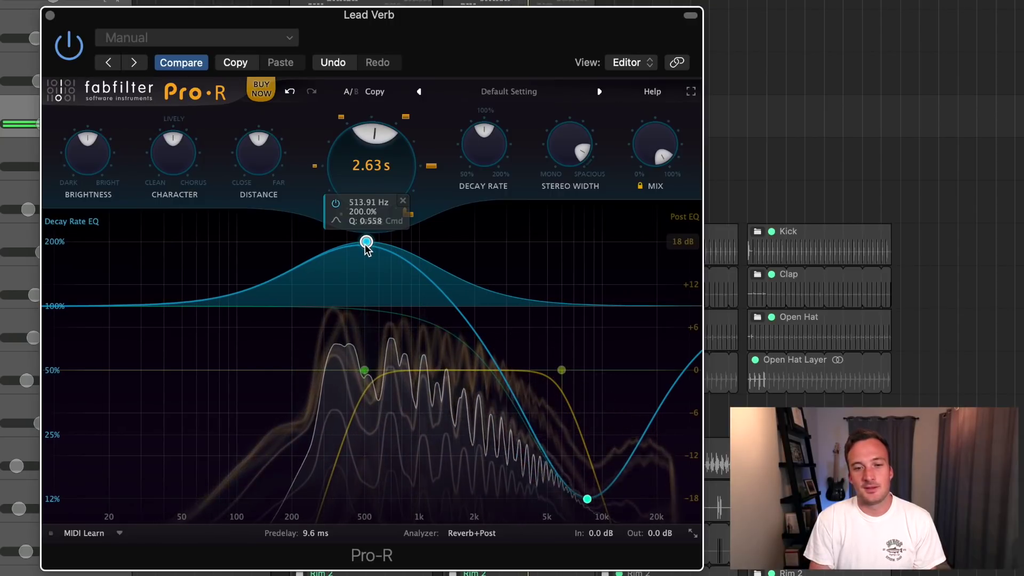
key("space")
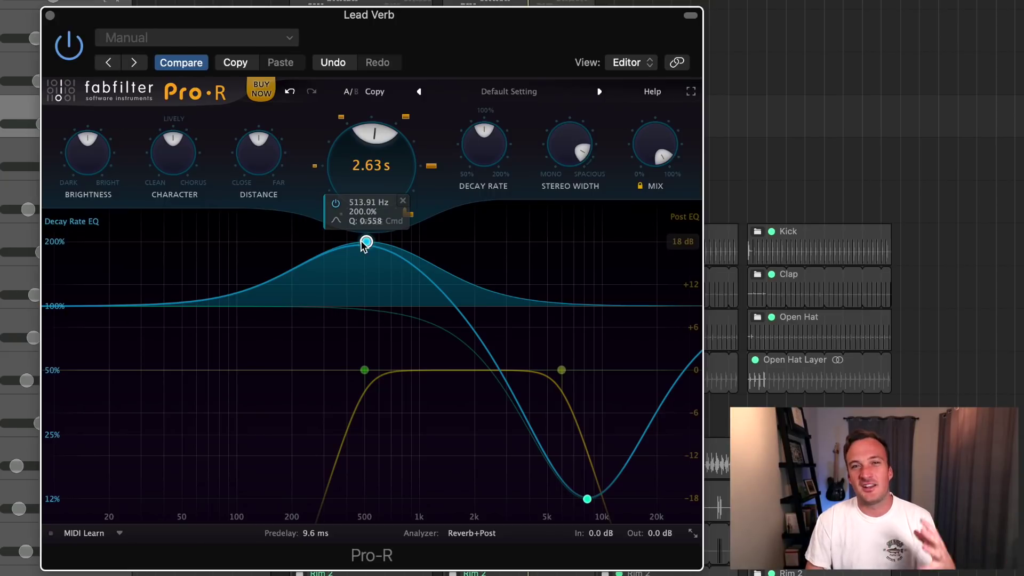
Remove the Decay Rate EQ bands so the decay curve is flat at 100%
double_click(366, 243)
left_click_drag(587, 499, 564, 235)
left_click_drag(374, 305, 342, 297)
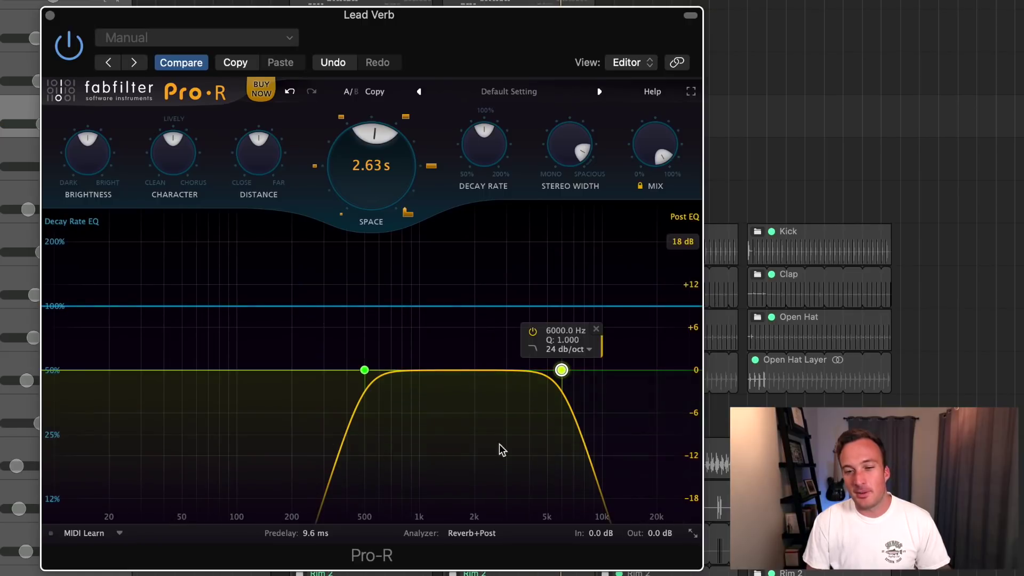
Add two bell cuts to the Post EQ, a deep one near 1.3 kHz and a shallower one near 3.3 kHz
mouse_move(397, 375)
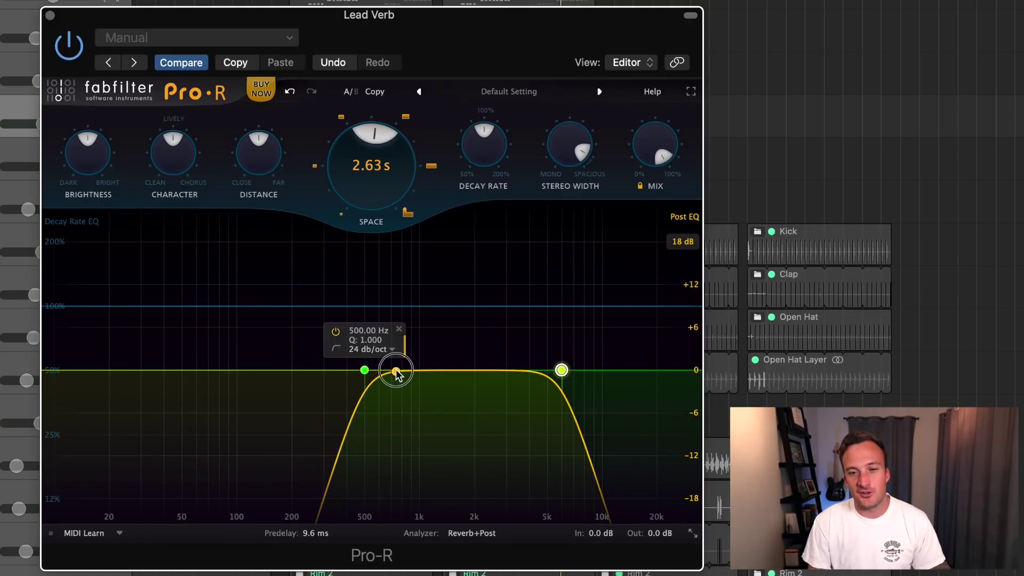
left_click(439, 320)
left_click_drag(490, 374, 515, 431)
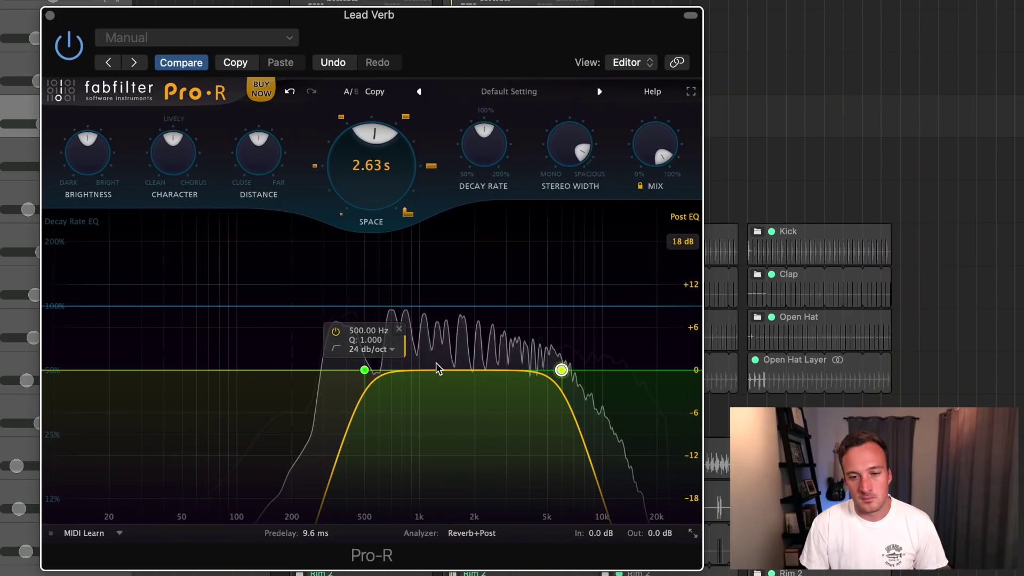
left_click_drag(434, 366, 439, 444)
left_click_drag(485, 370, 514, 419)
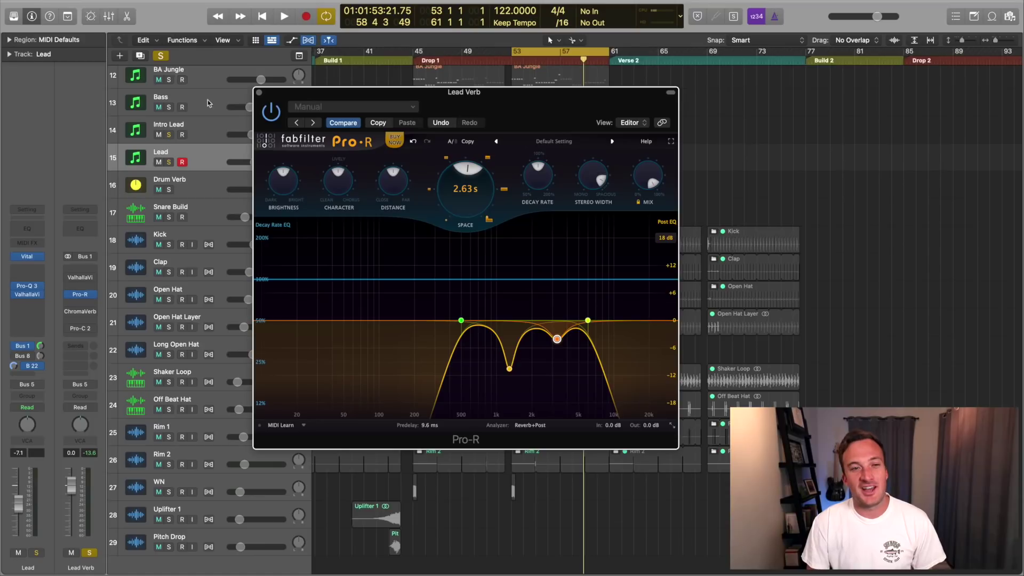
Close Pro-R on the Lead Verb channel and bring up ValhallaVintageVerb followed by ChromaVerb
left_click(260, 93)
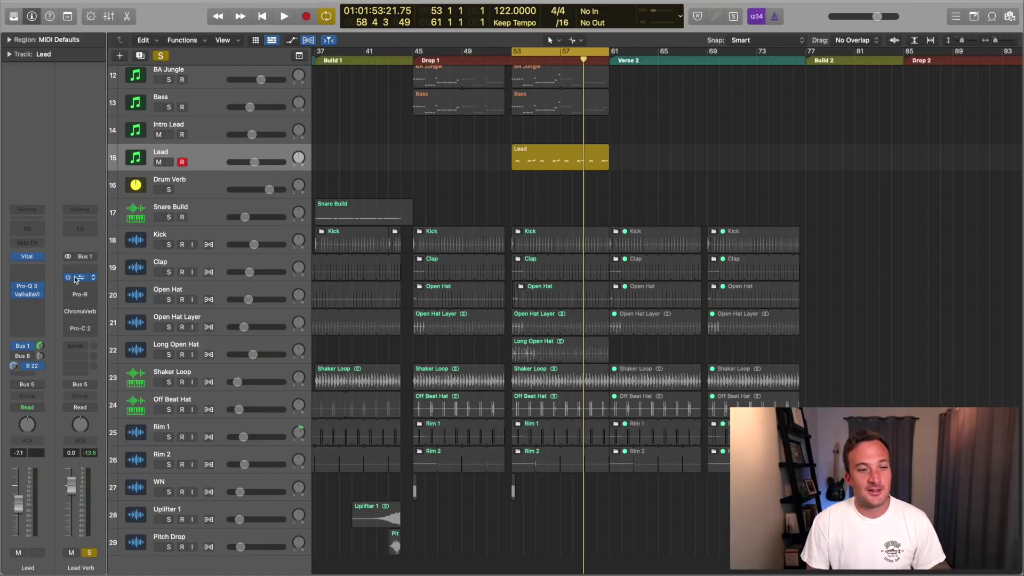
left_click(78, 281)
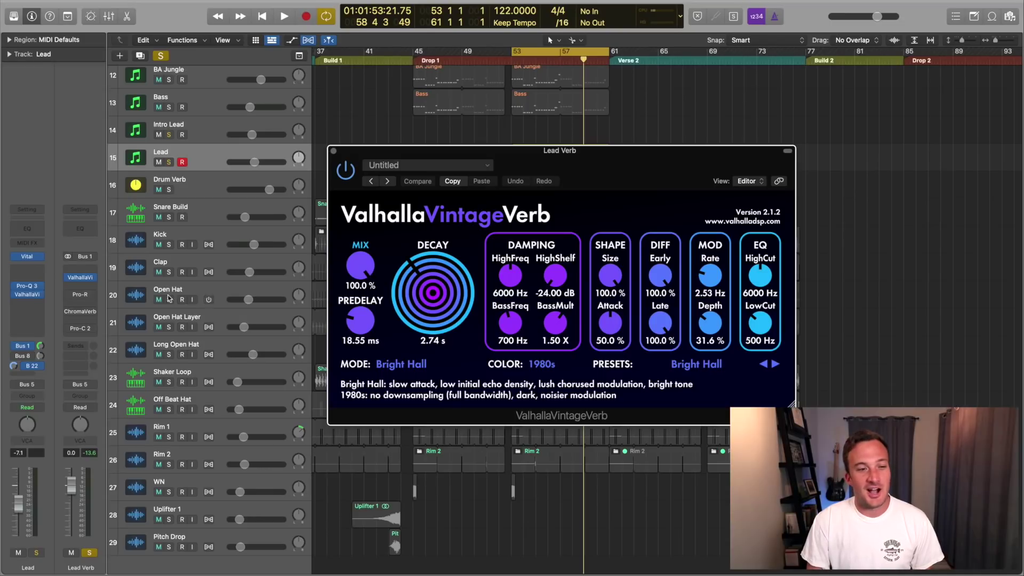
left_click(80, 286)
left_click(154, 345)
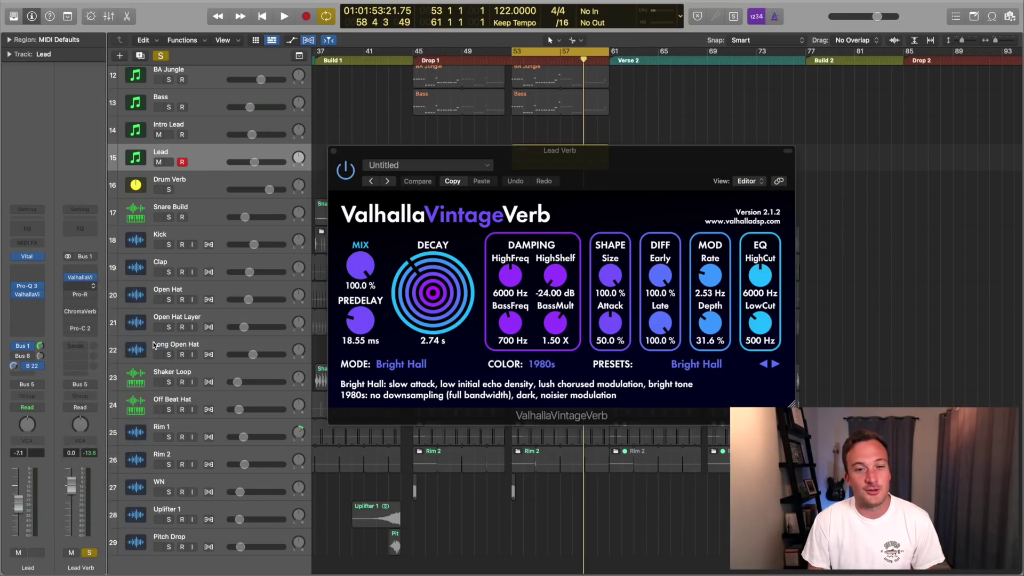
left_click_drag(342, 273, 539, 271)
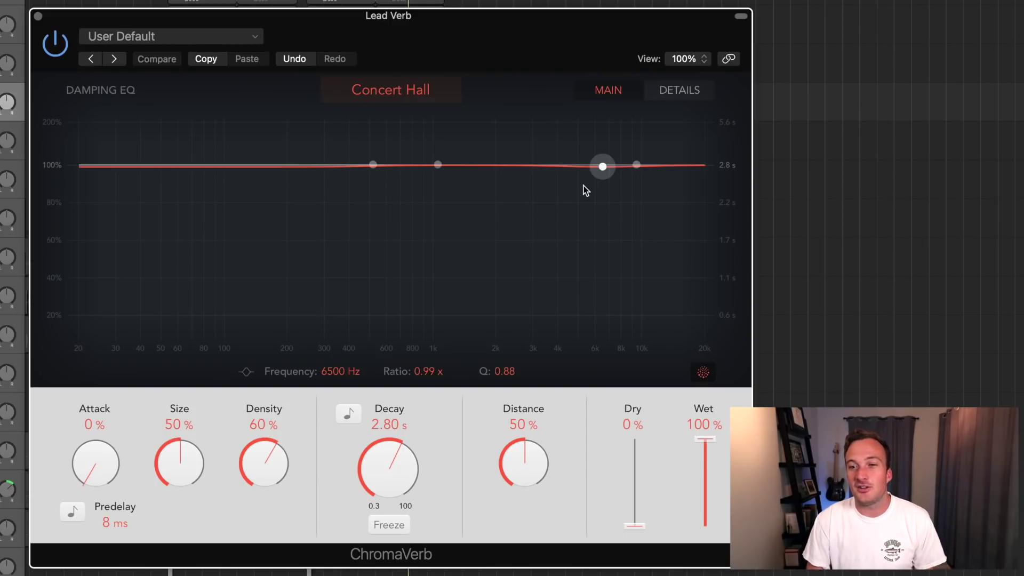
Try a Damping EQ dip at 4400 Hz with ratio 0.72 and return the band to about 100%
left_click_drag(603, 168, 567, 235)
left_click(661, 92)
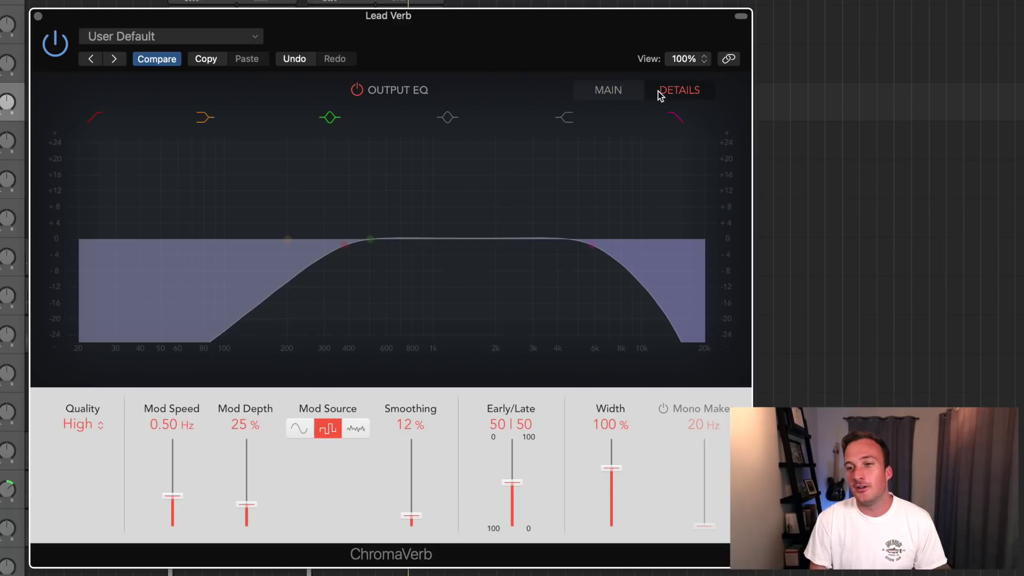
left_click(613, 91)
left_click_drag(571, 238, 568, 221)
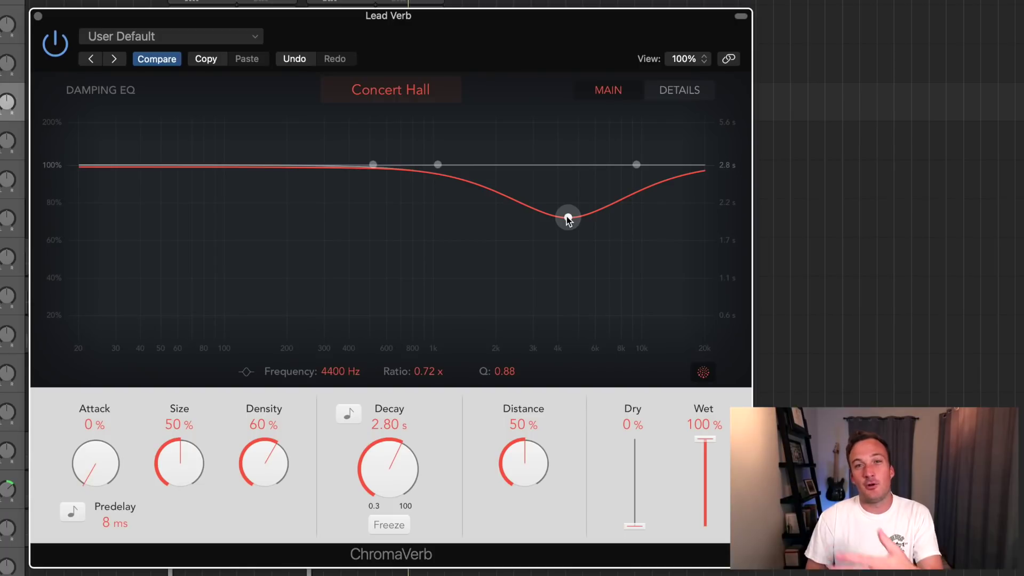
left_click_drag(568, 219, 597, 166)
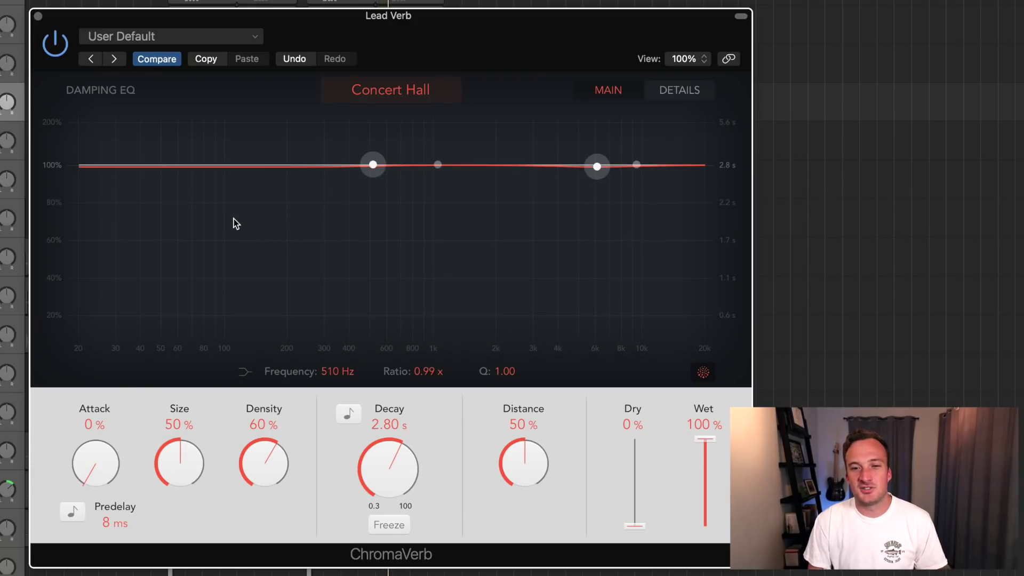
Shape the Damping EQ with lowered low and high shelves and gentle boosts near 1.1 kHz and 3.9 kHz
left_click_drag(374, 166, 362, 223)
left_click_drag(637, 165, 640, 196)
left_click_drag(597, 166, 570, 207)
left_click_drag(438, 166, 439, 142)
left_click_drag(570, 209, 552, 148)
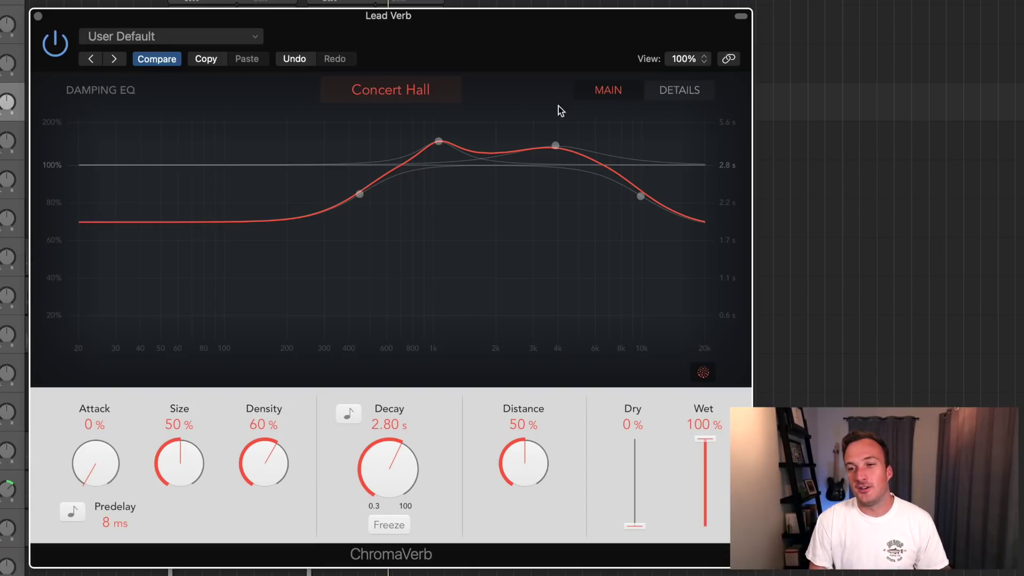
Move the Output EQ's green bell band to about 1.3 kHz, close to 0 dB
left_click(670, 94)
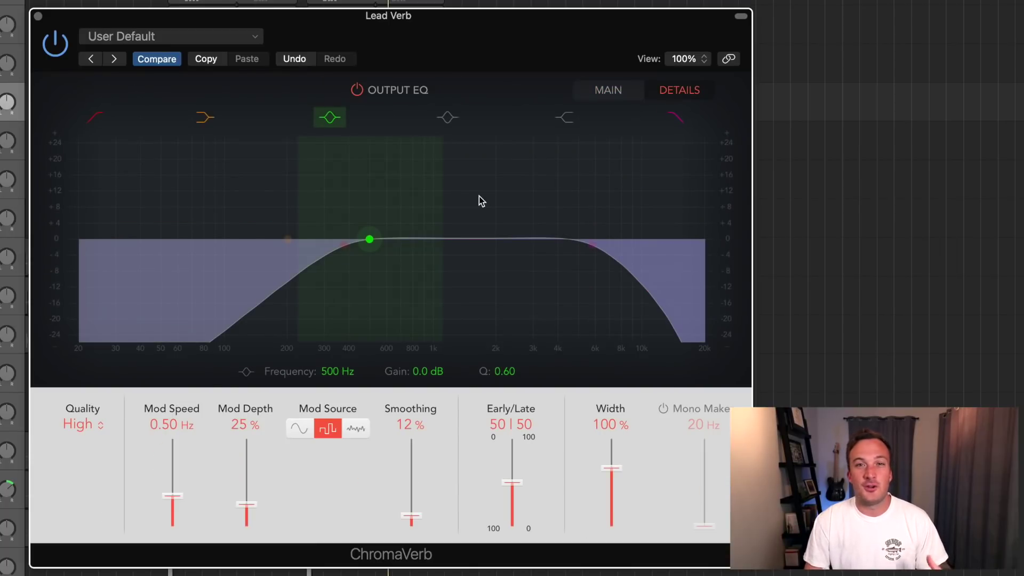
left_click_drag(369, 239, 565, 317)
left_click_drag(564, 330, 458, 237)
Set the Output EQ's low cut to 470 Hz, keeping the 12dB/Oct slope
left_click_drag(344, 243, 352, 248)
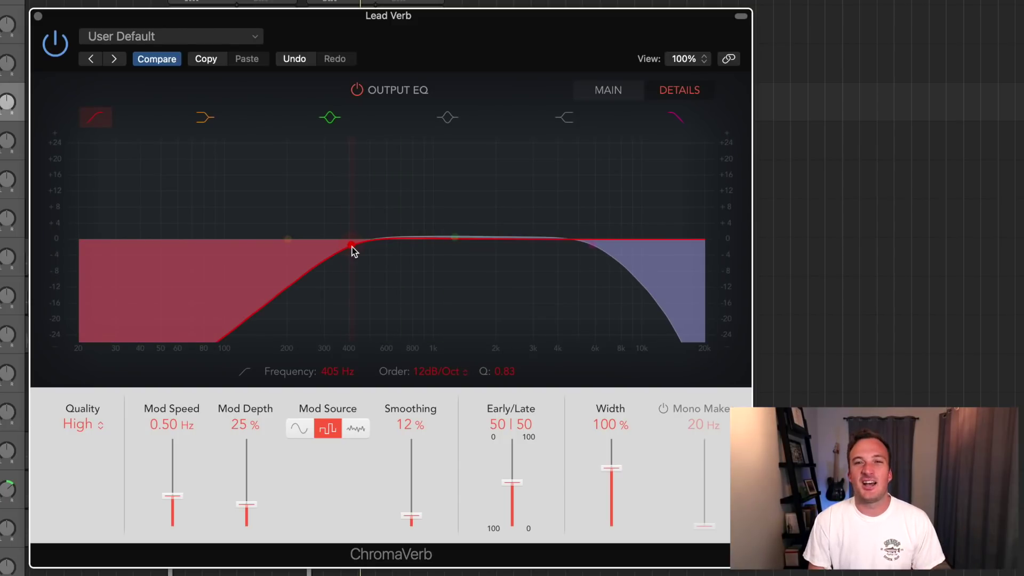
left_click_drag(352, 248, 386, 273)
left_click(431, 372)
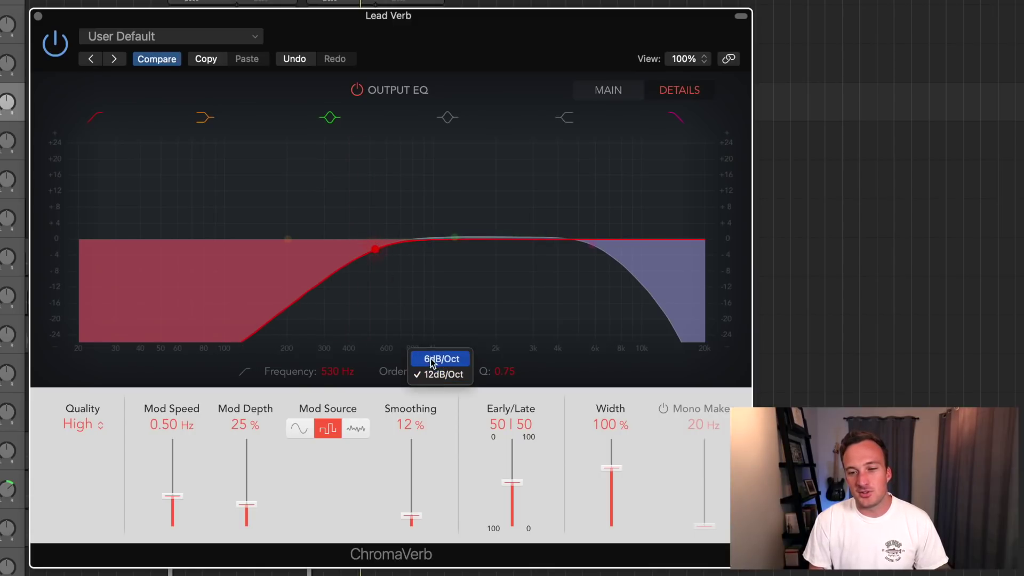
left_click(436, 375)
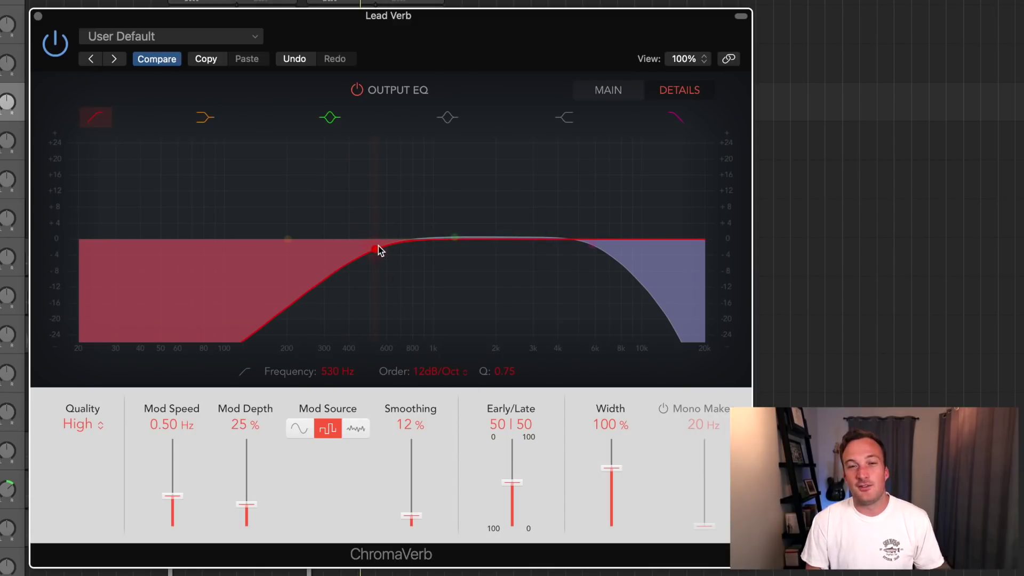
mouse_move(377, 247)
left_mouse_down()
mouse_move(369, 216)
mouse_move(413, 225)
mouse_move(367, 251)
left_mouse_up()
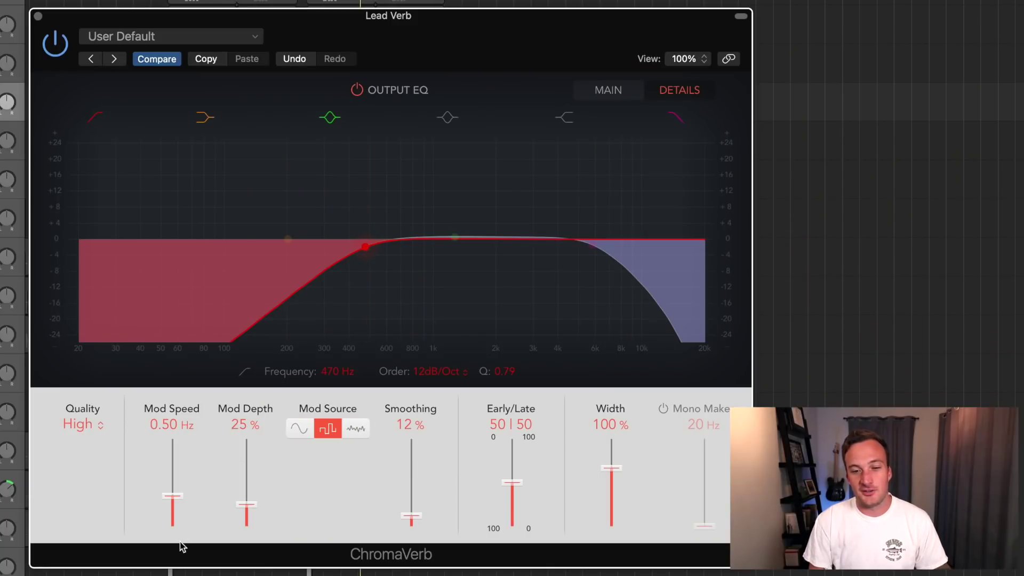
Set the Mod Depth to 43%, the Mod Speed to 1.50 Hz and the Width to 103%
mouse_move(247, 505)
left_mouse_down()
mouse_move(240, 480)
mouse_move(246, 488)
left_mouse_up()
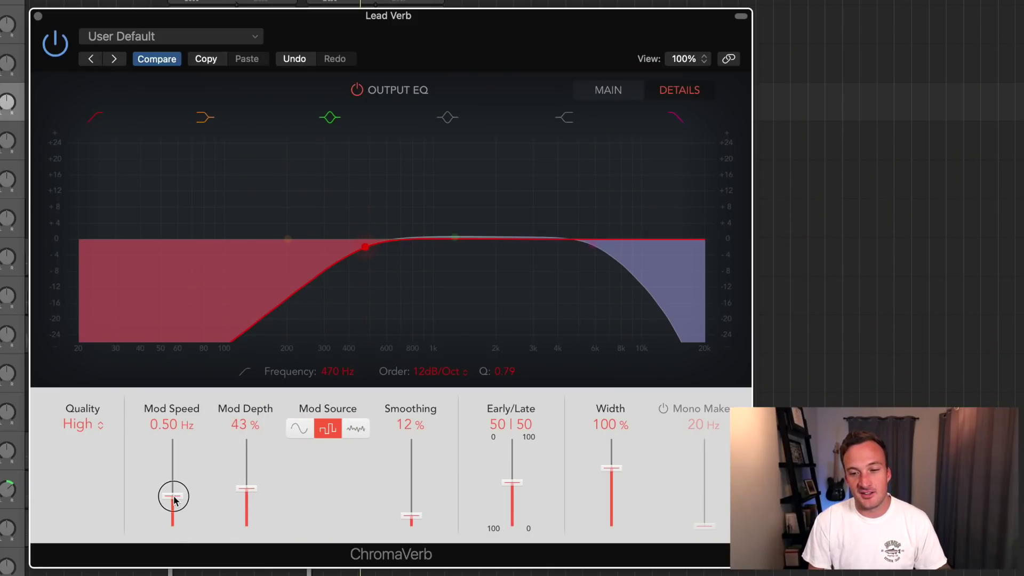
left_click_drag(173, 496, 172, 474)
mouse_move(611, 473)
left_mouse_down()
mouse_move(608, 505)
mouse_move(612, 472)
left_mouse_up()
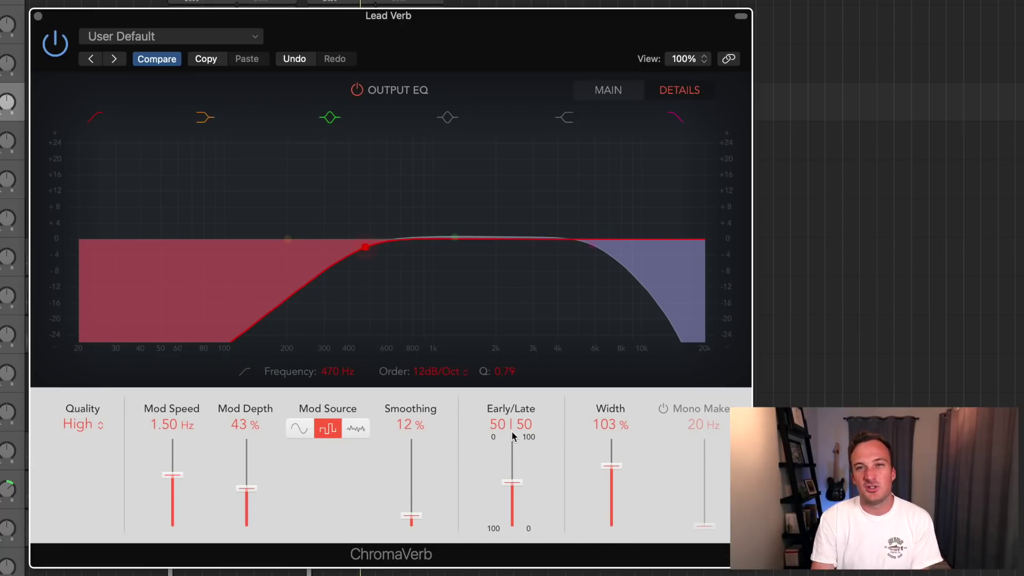
mouse_move(512, 483)
left_mouse_down()
mouse_move(513, 535)
mouse_move(516, 430)
mouse_move(513, 482)
left_mouse_up()
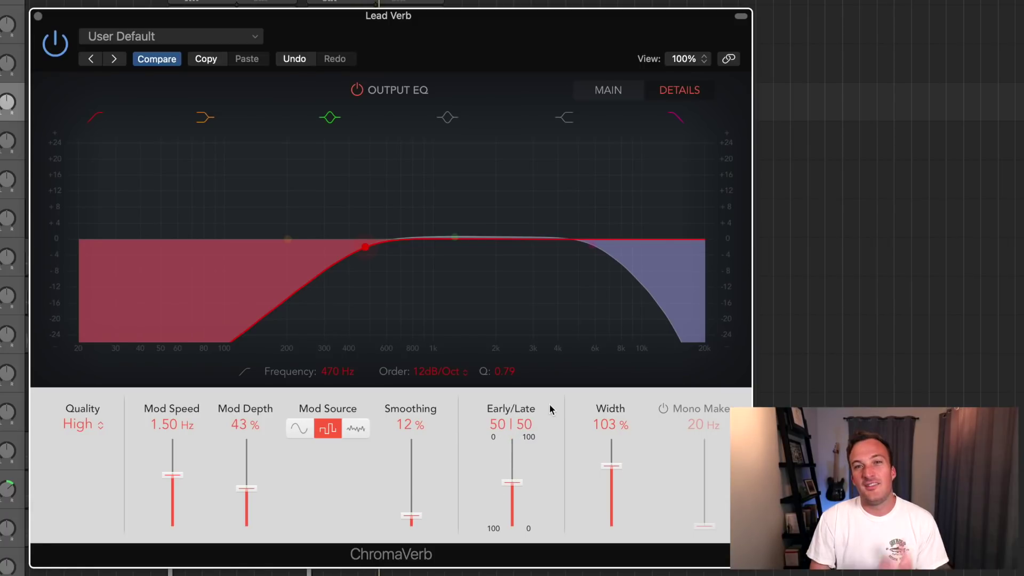
left_click(594, 89)
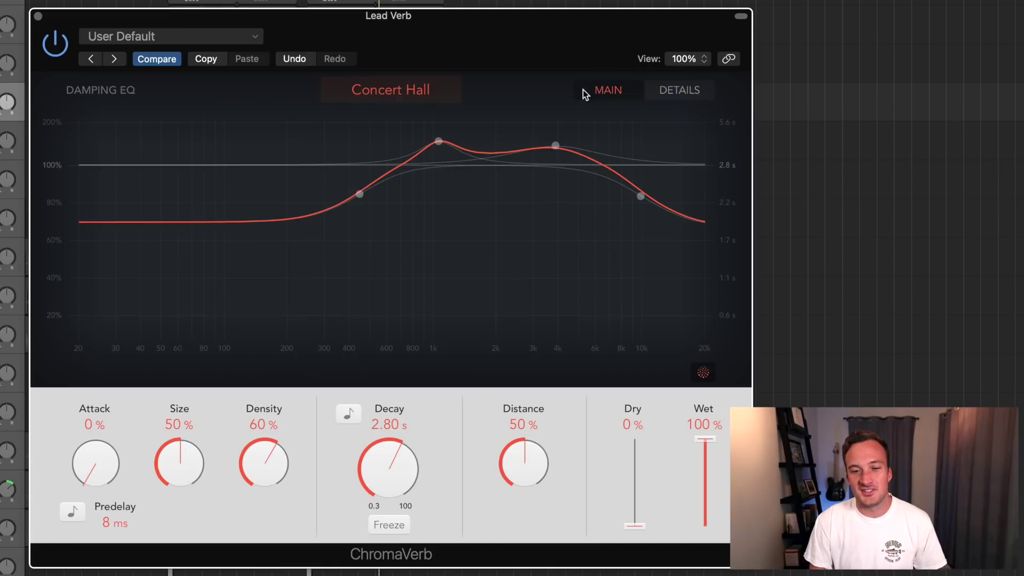
mouse_move(511, 466)
left_mouse_down()
mouse_move(512, 343)
mouse_move(519, 573)
mouse_move(505, 469)
left_mouse_up()
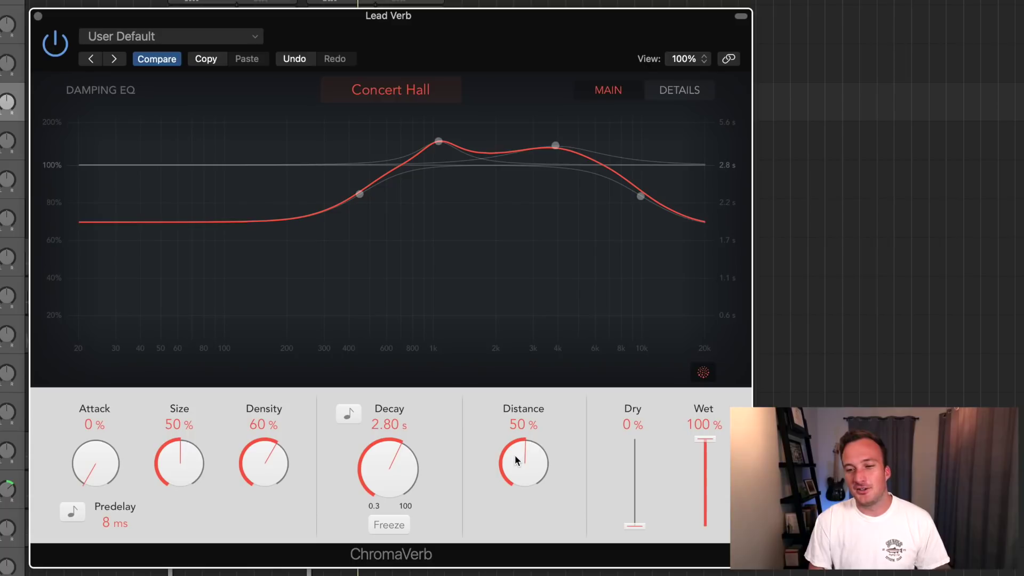
left_click(683, 96)
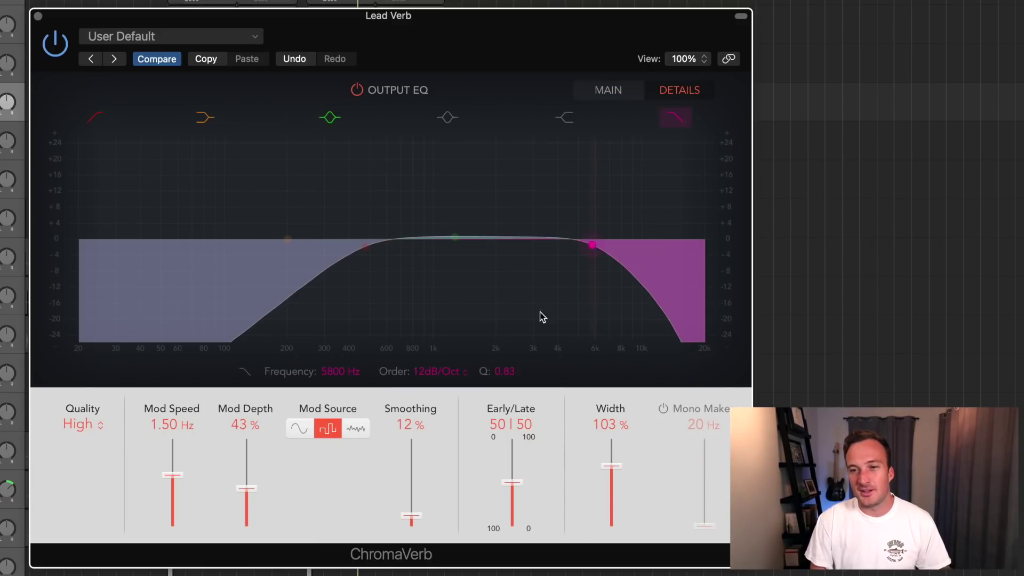
Try lowering the Density and Size of the Lead Verb's ChromaVerb
left_click(605, 89)
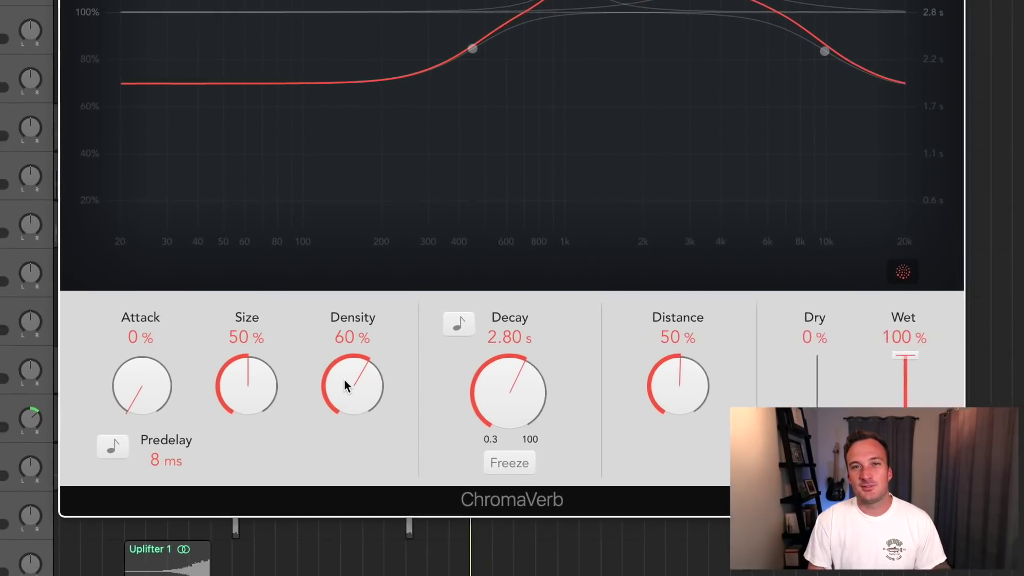
left_click_drag(359, 369, 359, 421)
left_click_drag(286, 418, 285, 469)
key("space")
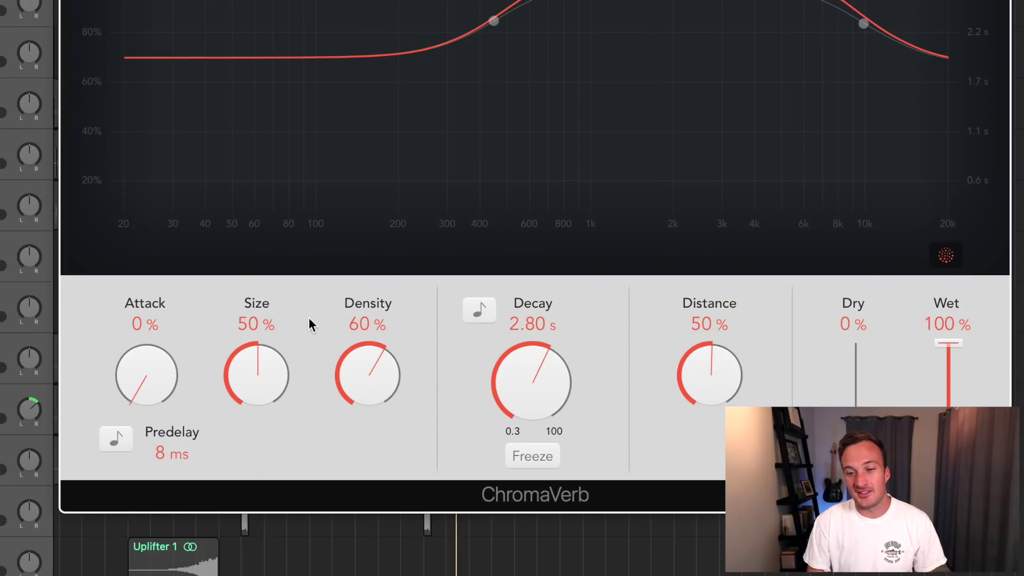
Audition ChromaVerb with a 100 s Decay, reduce the Decay to 1.80 s and try Freeze
left_click_drag(517, 376, 492, 184)
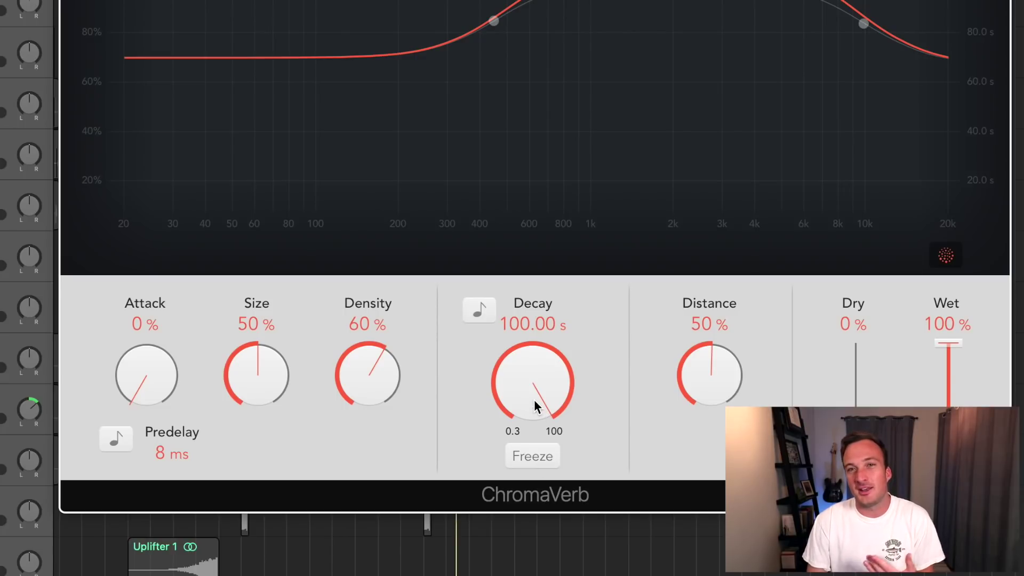
key("space")
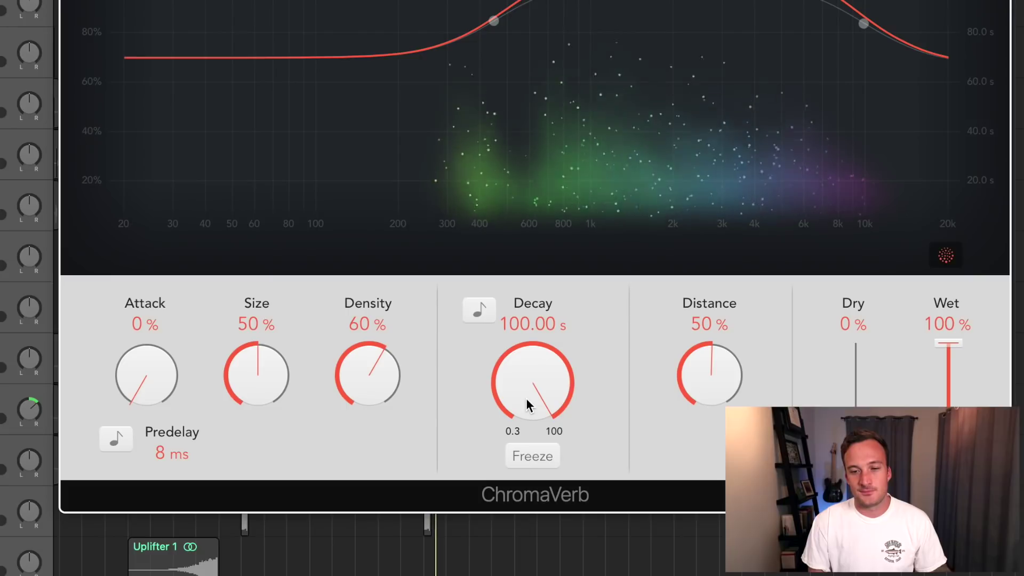
left_click_drag(527, 383, 535, 512)
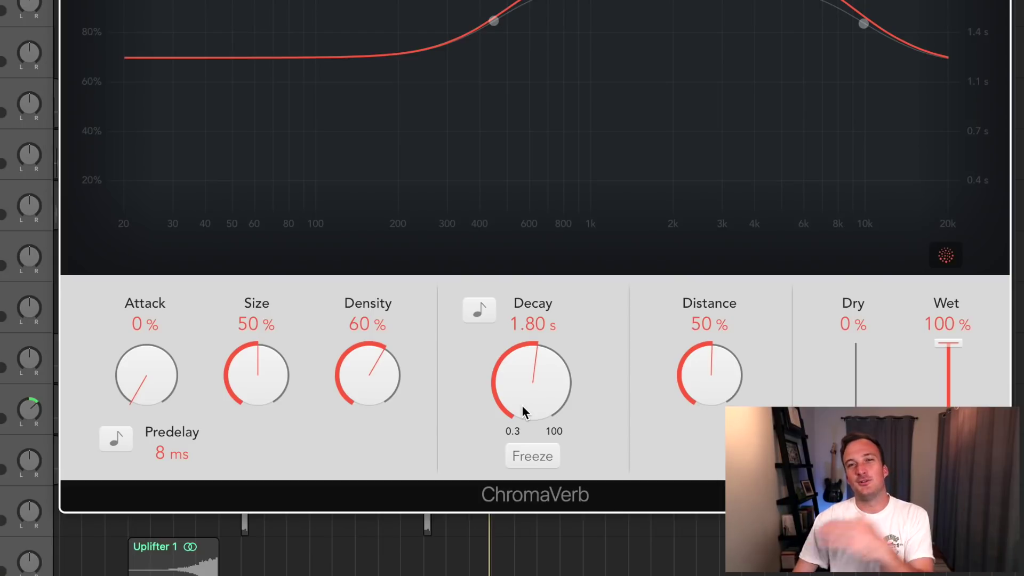
key("space")
left_click(526, 457)
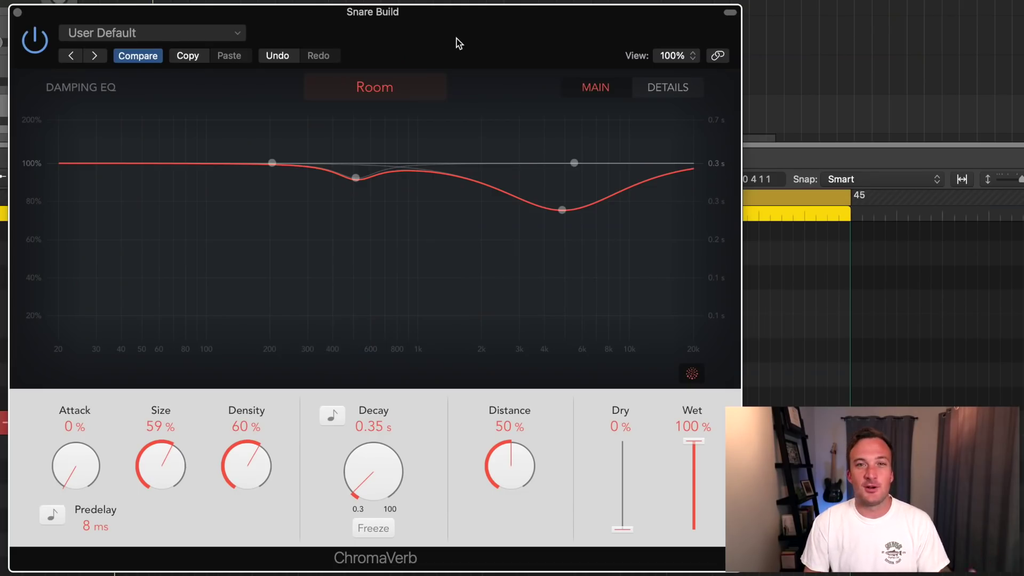
Try the Snare Build reverb's Attack at 52% and return it to 0%
left_click_drag(62, 465, 72, 373)
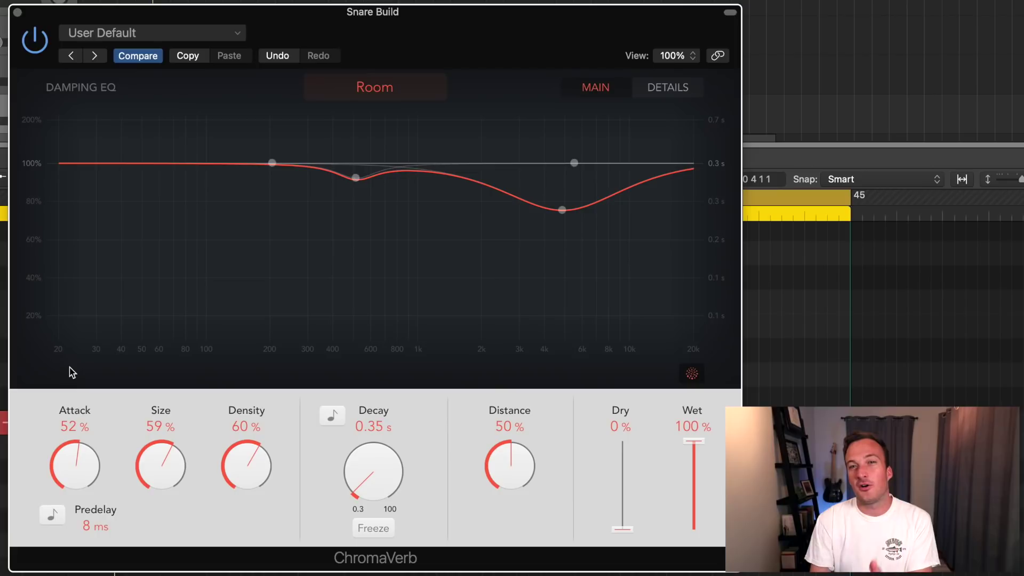
left_click_drag(74, 463, 87, 526)
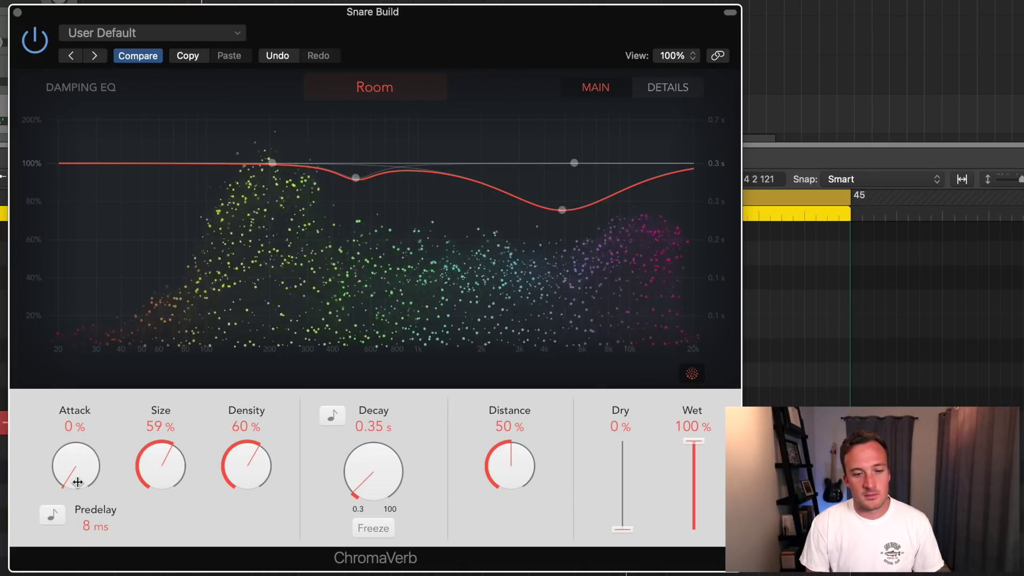